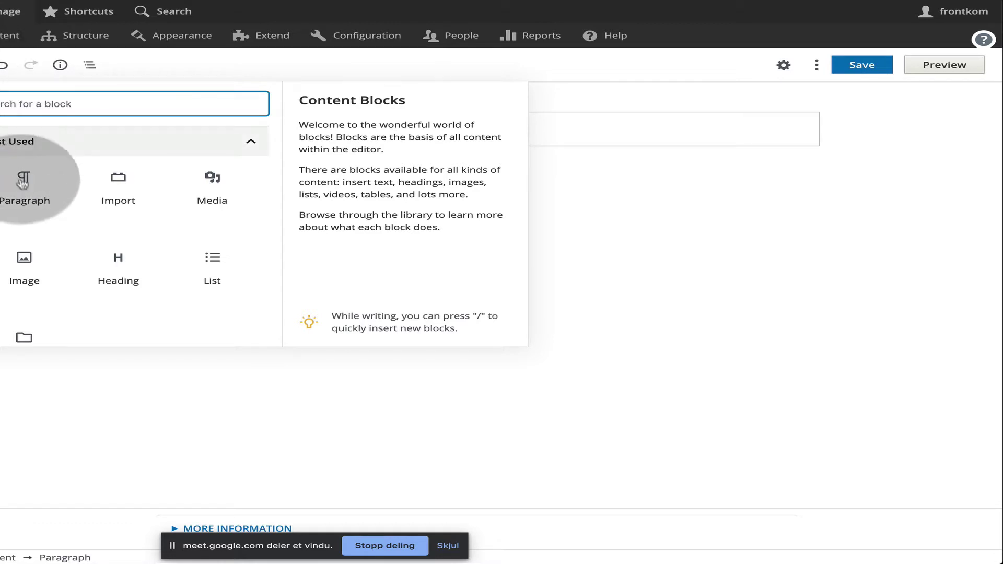
Step: Insert a paragraph block containing the text "This is my paragraph"
mouse_move(24, 190)
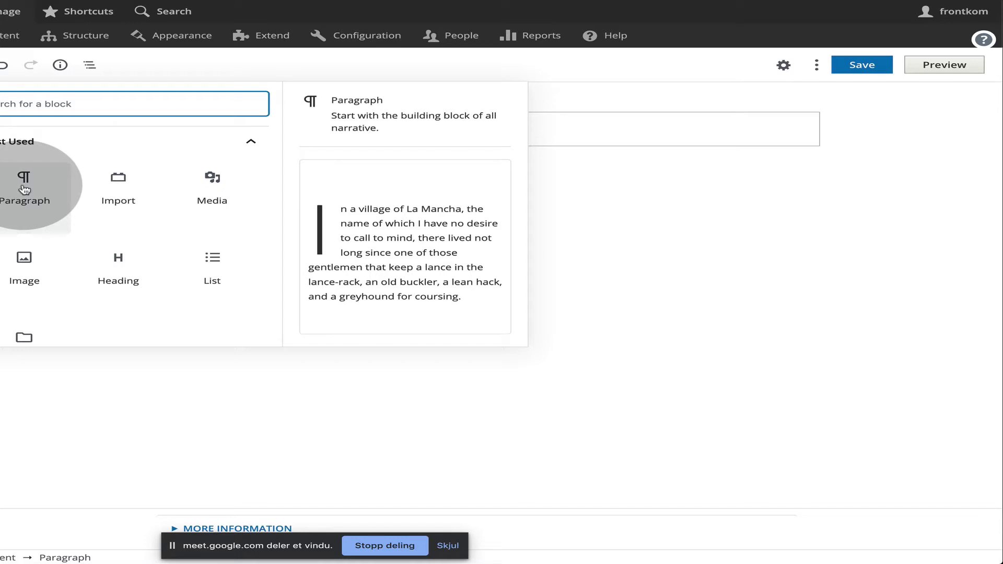
click(24, 189)
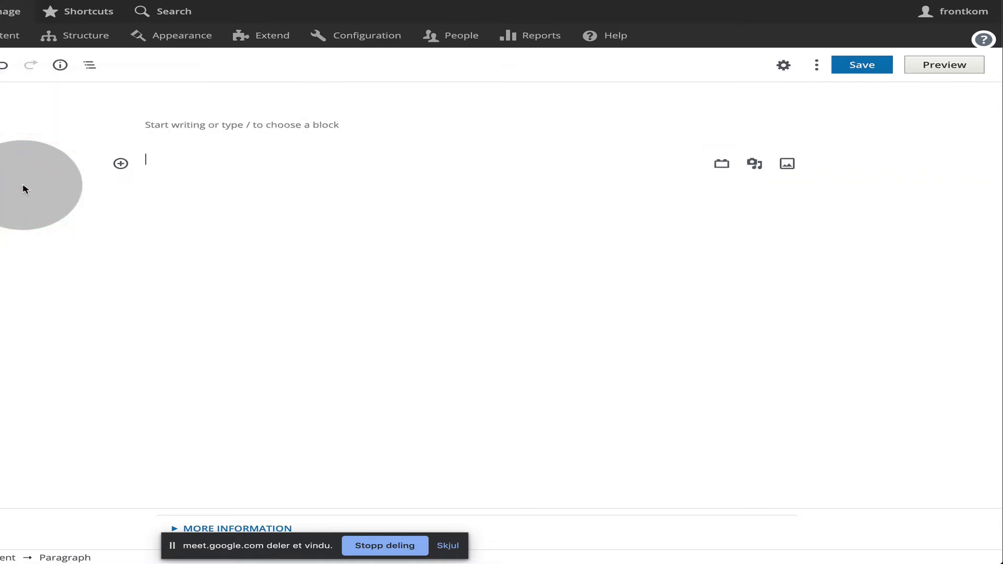
text(This is a paragraph)
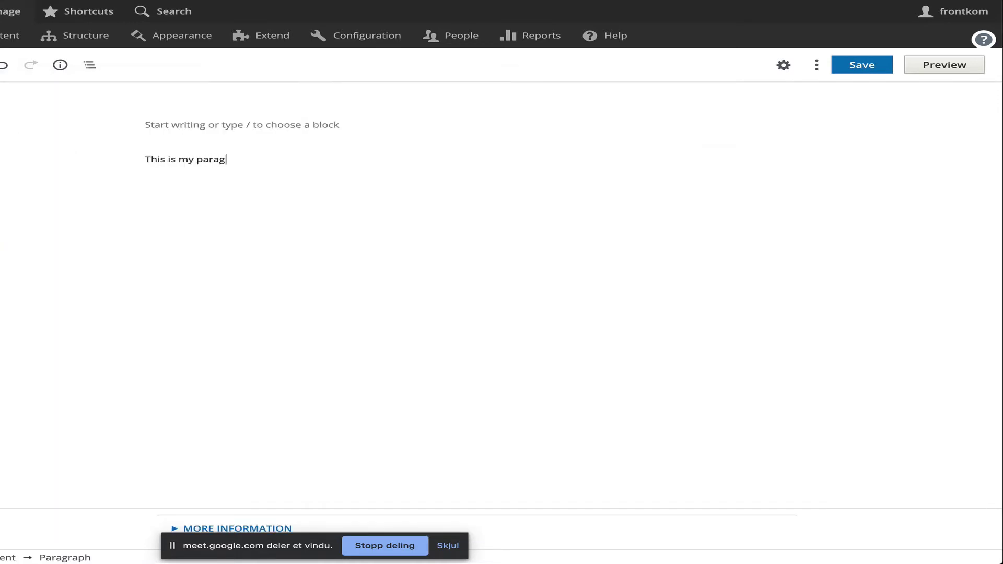
Step: Apply Justify formatting to the paragraph with its word "This" selected
double_click(180, 160)
double_click(149, 159)
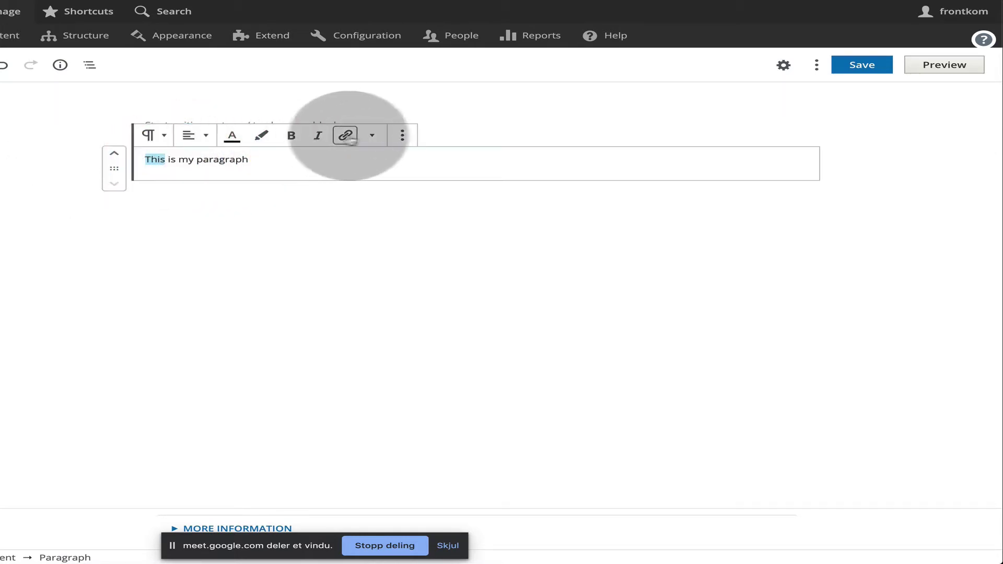
click(379, 137)
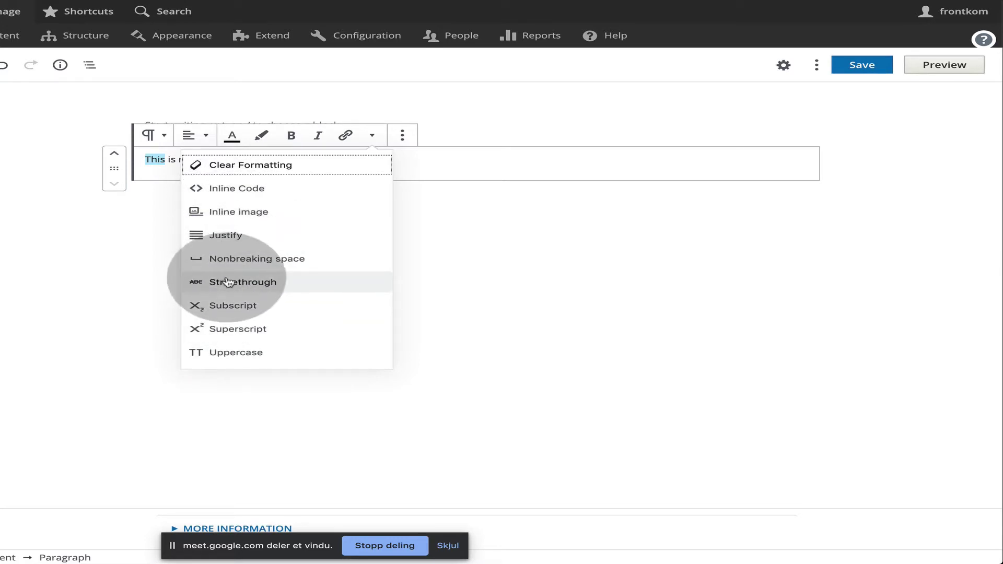
click(212, 239)
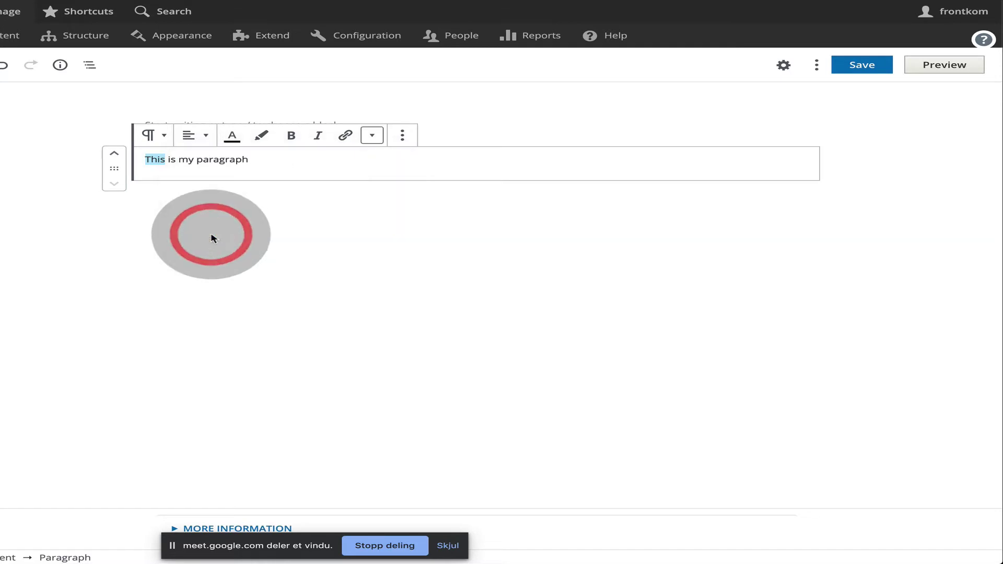
Step: Select the whole paragraph text and examine its alignment options and additional formatting options
click(235, 161)
triple_click(236, 161)
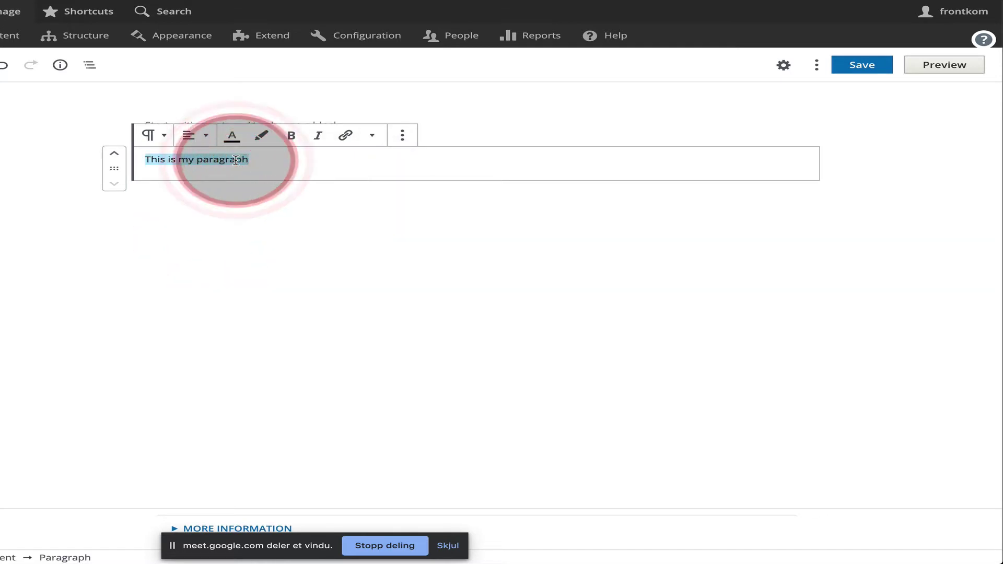
click(208, 138)
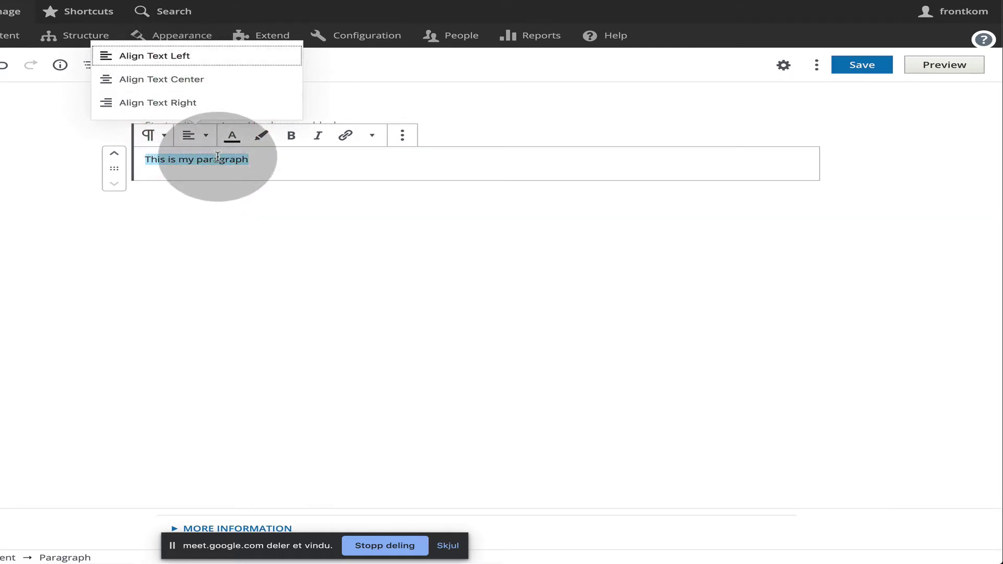
click(372, 137)
click(372, 136)
Step: Try colouring the paragraph text light green
click(233, 136)
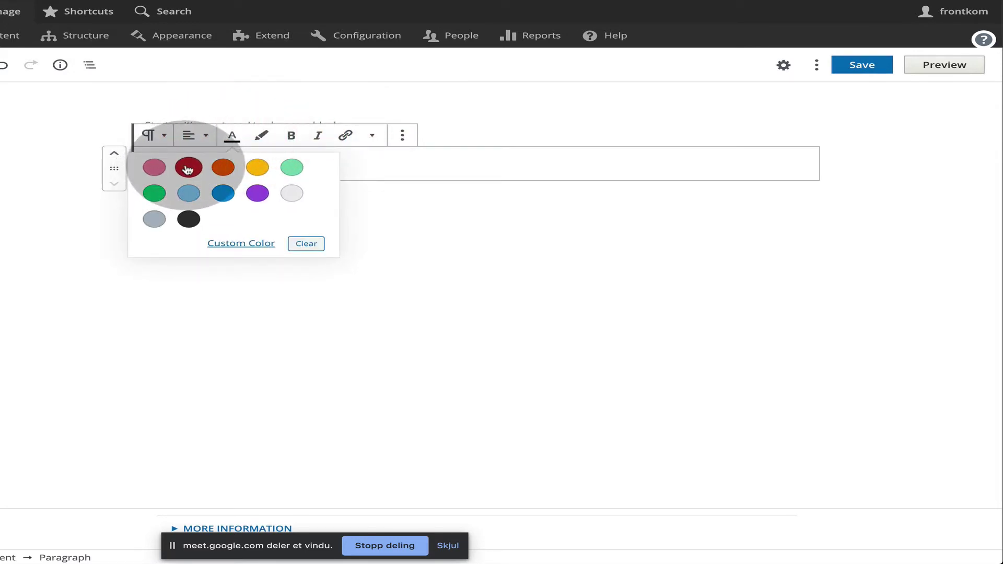
click(292, 171)
click(231, 165)
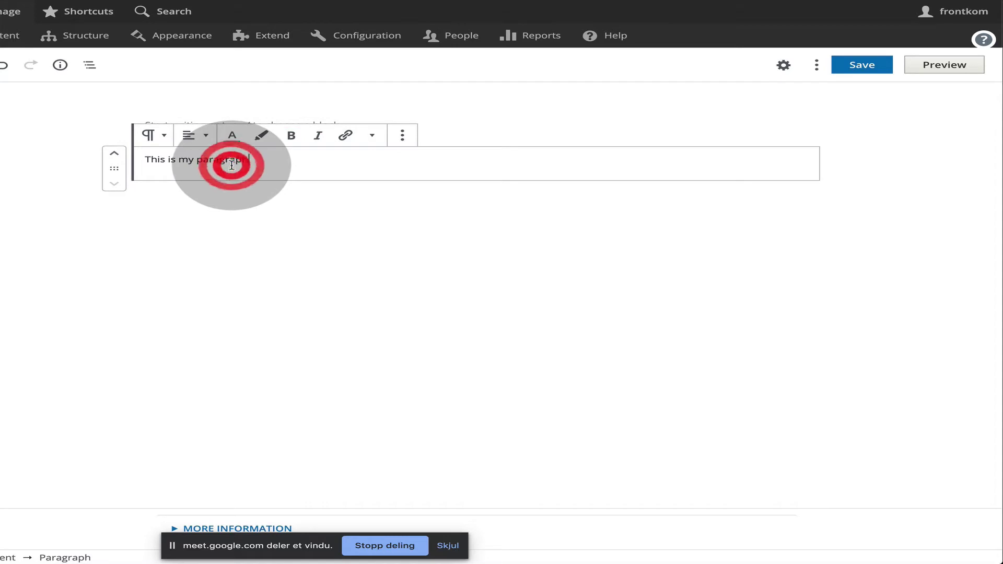
Step: Highlight the word "paragraph" with a dark red background
double_click(228, 161)
click(232, 135)
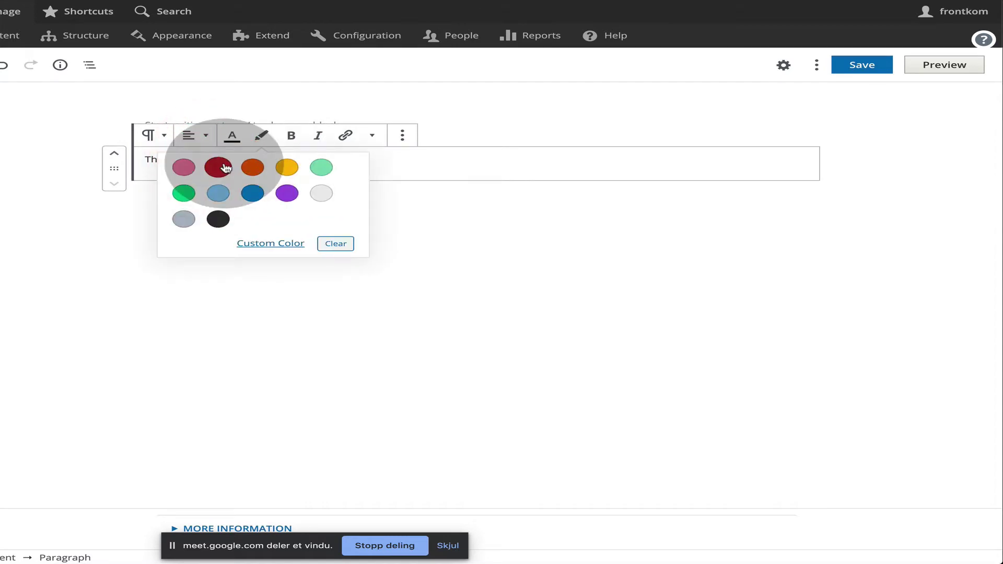
click(219, 167)
click(297, 165)
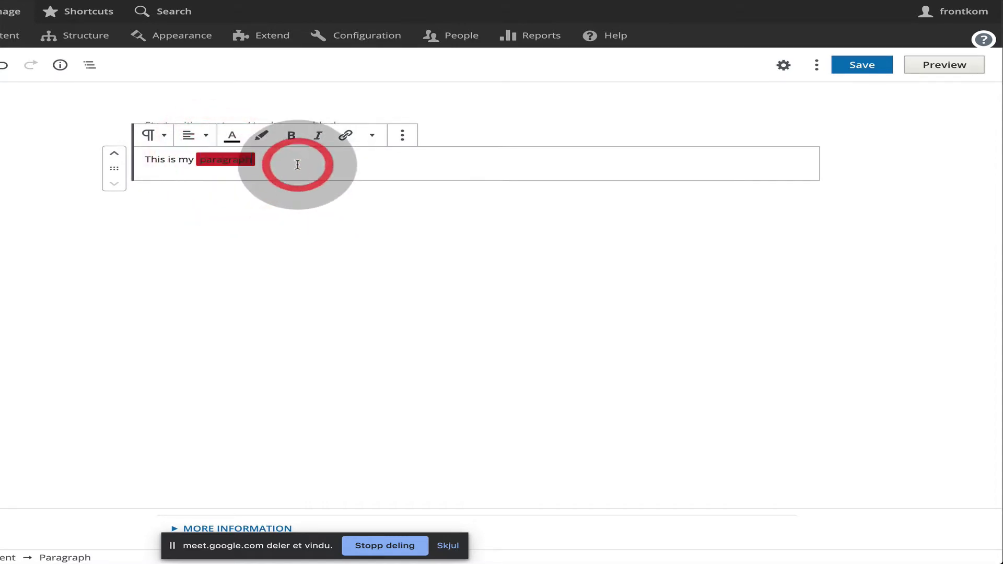
Step: Examine the highlight colours available for the word "This" without applying one
double_click(150, 160)
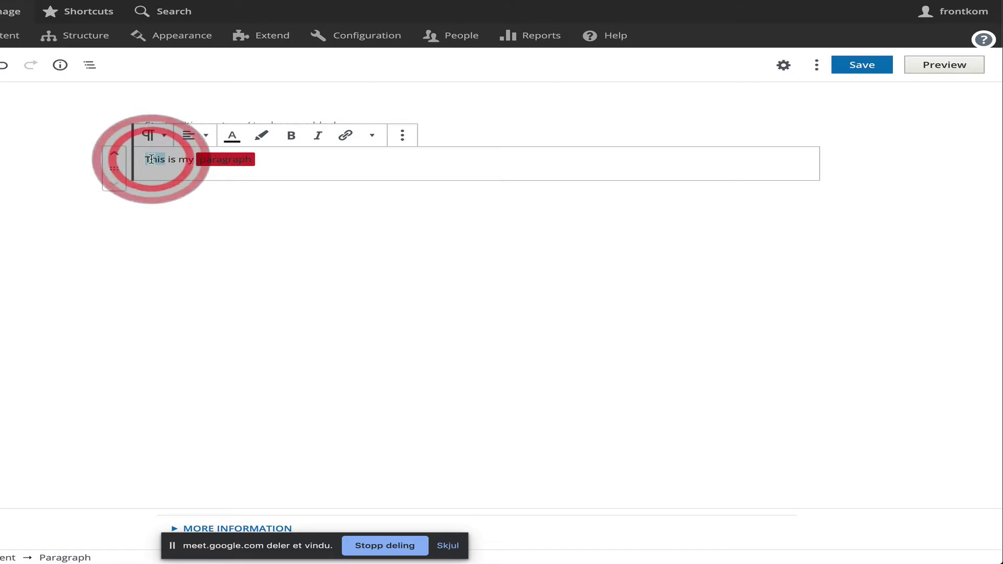
click(261, 135)
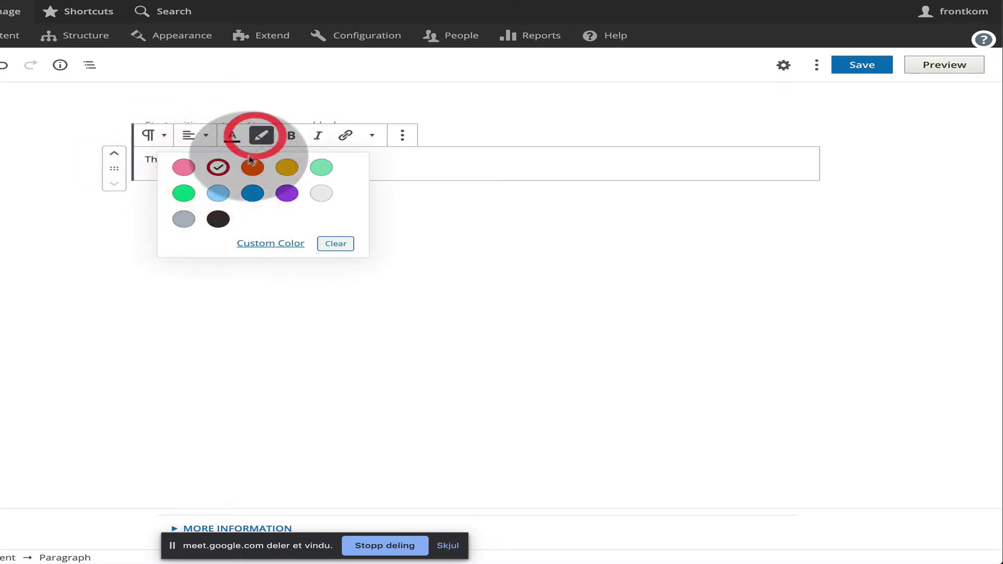
click(105, 154)
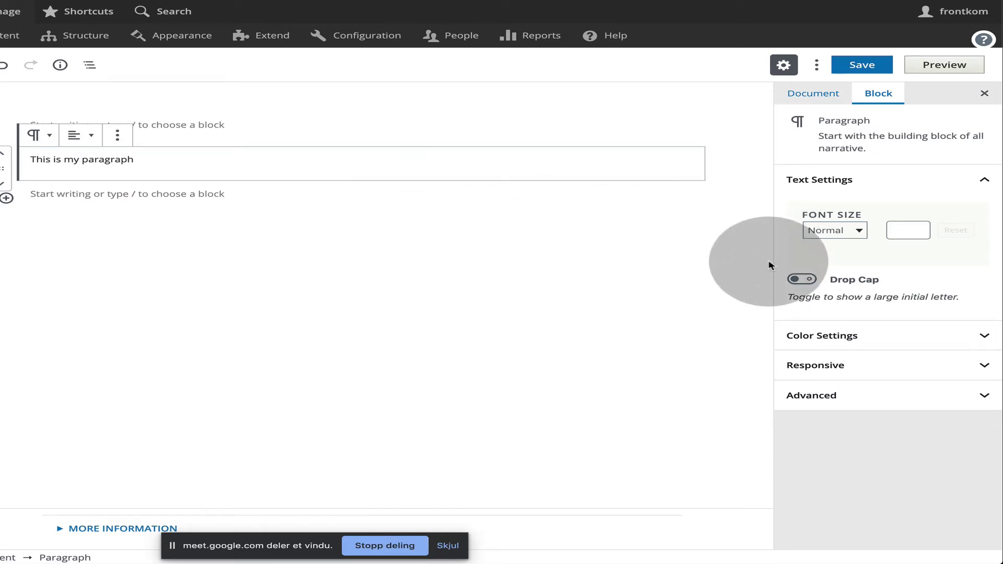
Step: Show the Responsive display settings of the paragraph block
click(964, 220)
click(868, 368)
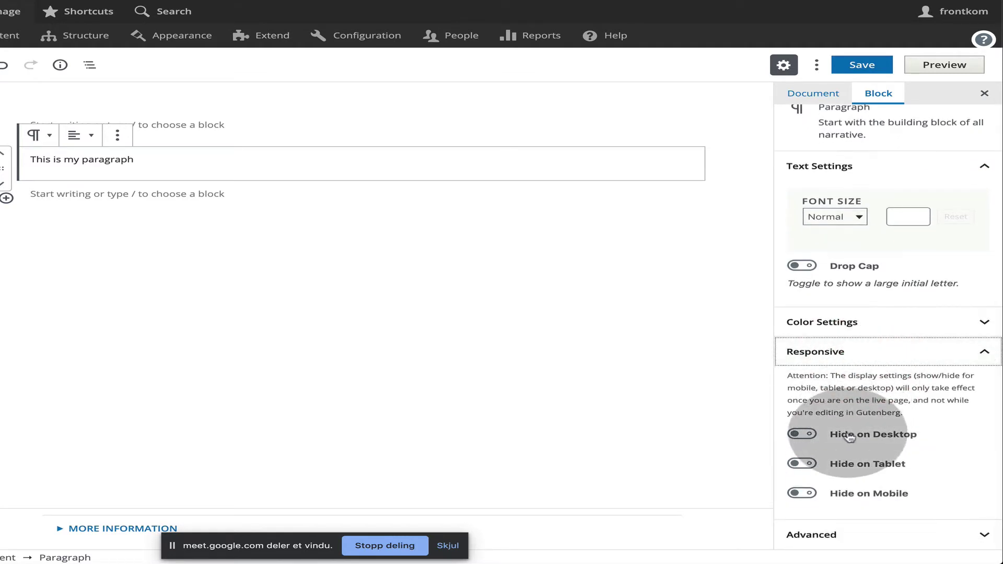
Step: Add a second paragraph below the first with the text "This is my mobile-only block"
click(119, 198)
text(This is my)
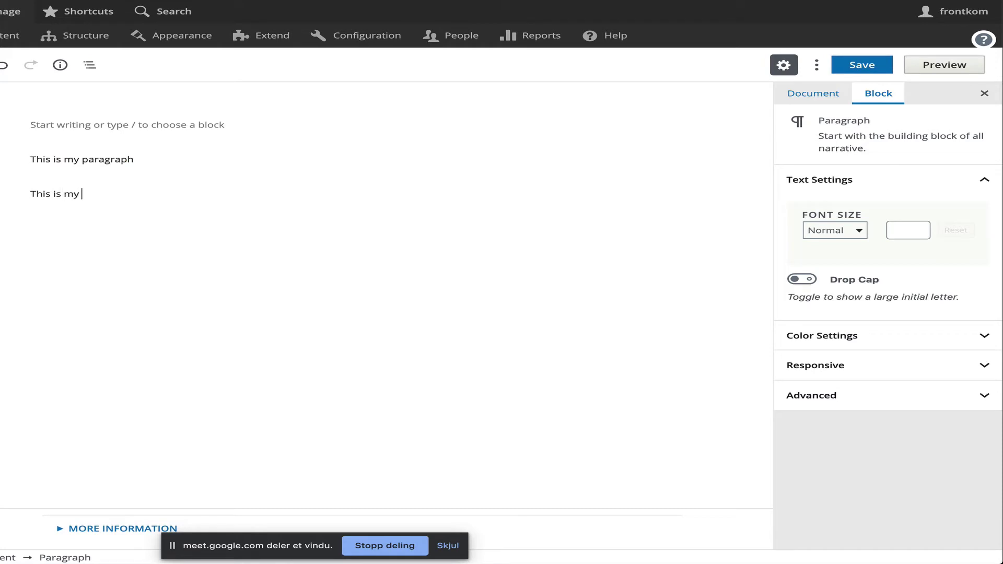
text( mobile-only block)
Step: Set the "This is my mobile-only block" paragraph to be hidden on tablet and desktop, leaving it shown on mobile
triple_click(110, 192)
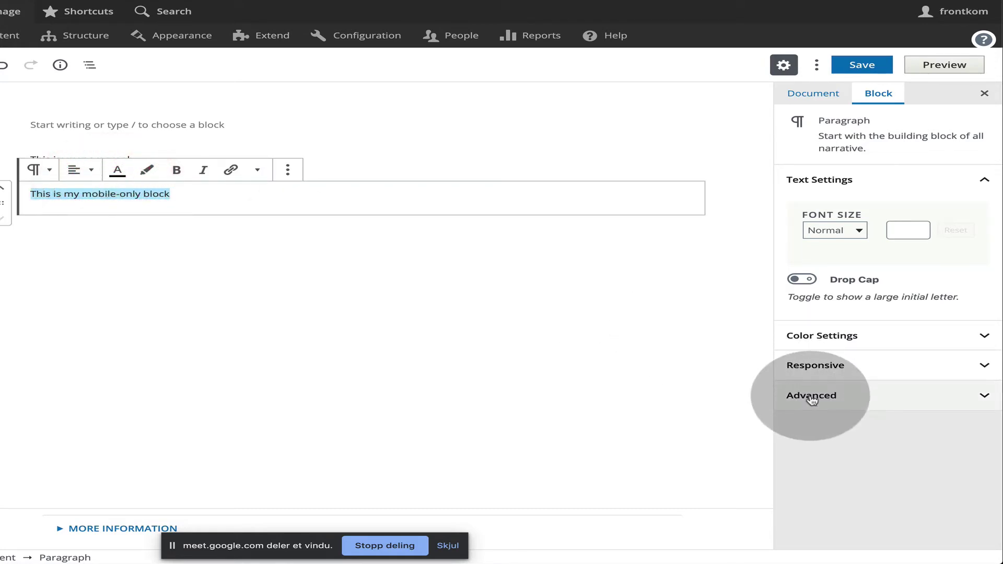
click(818, 365)
click(802, 463)
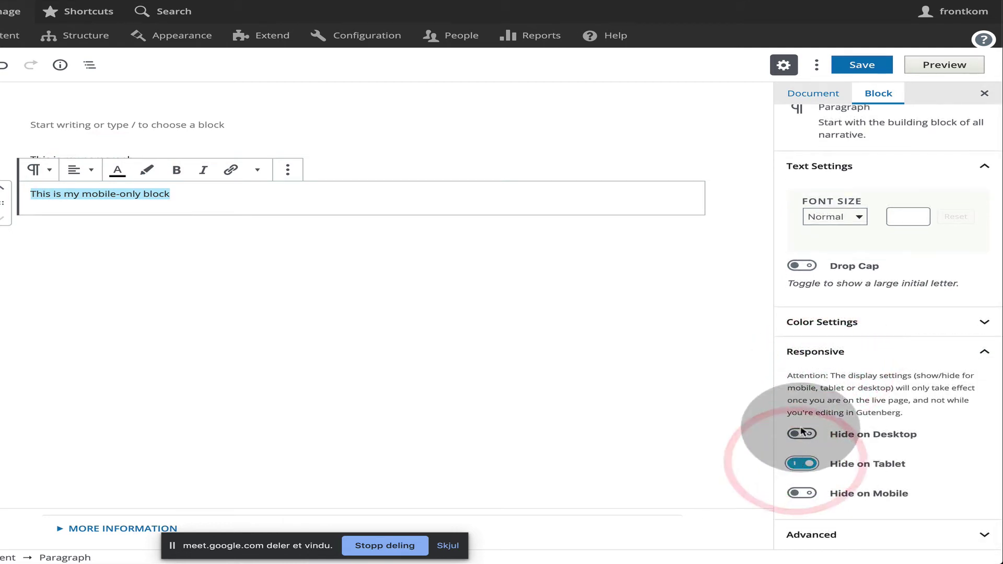
click(802, 433)
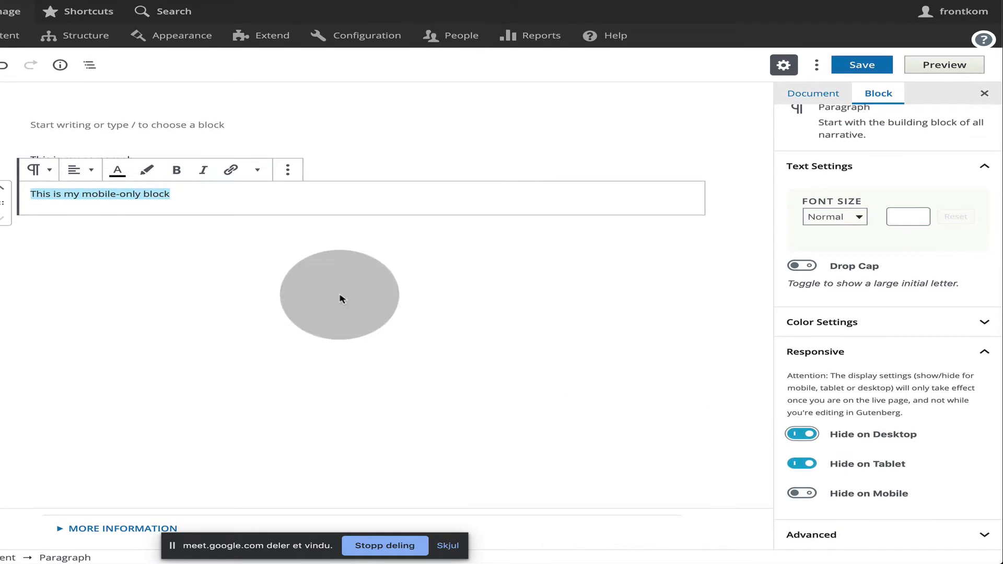
click(340, 295)
Step: Review the Responsive settings of the mobile-only paragraph, and leave the block deselected
click(151, 162)
click(151, 193)
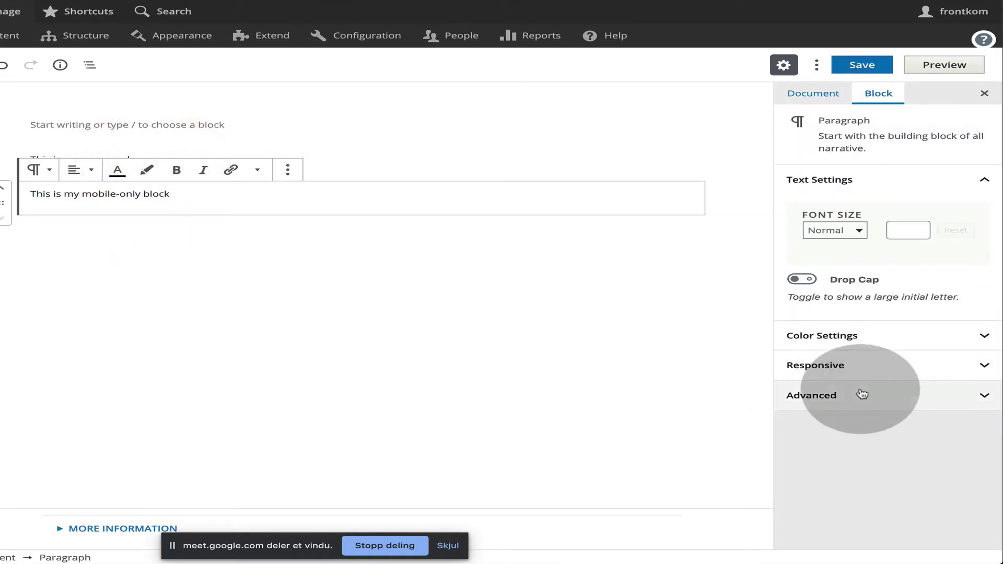
click(851, 363)
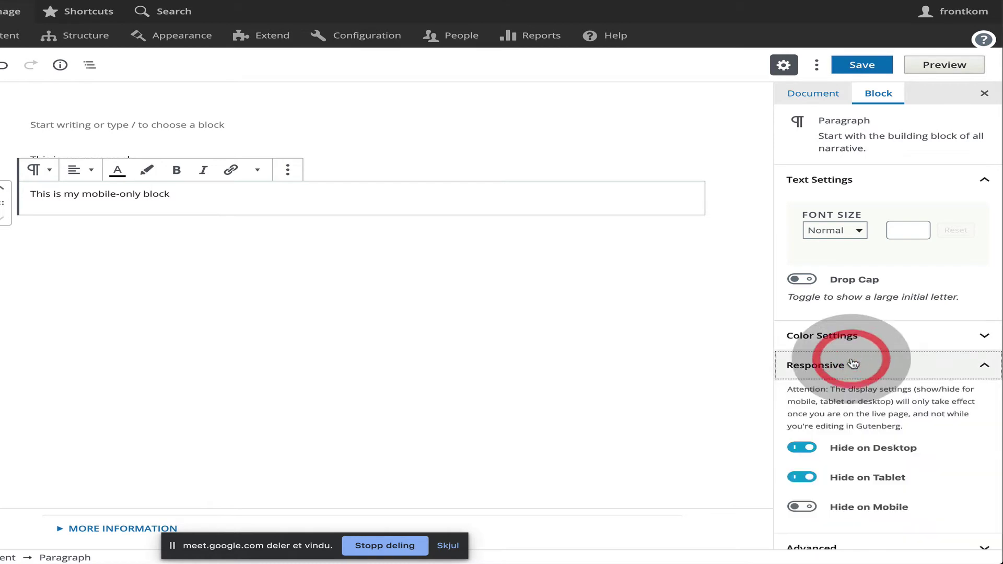
click(596, 393)
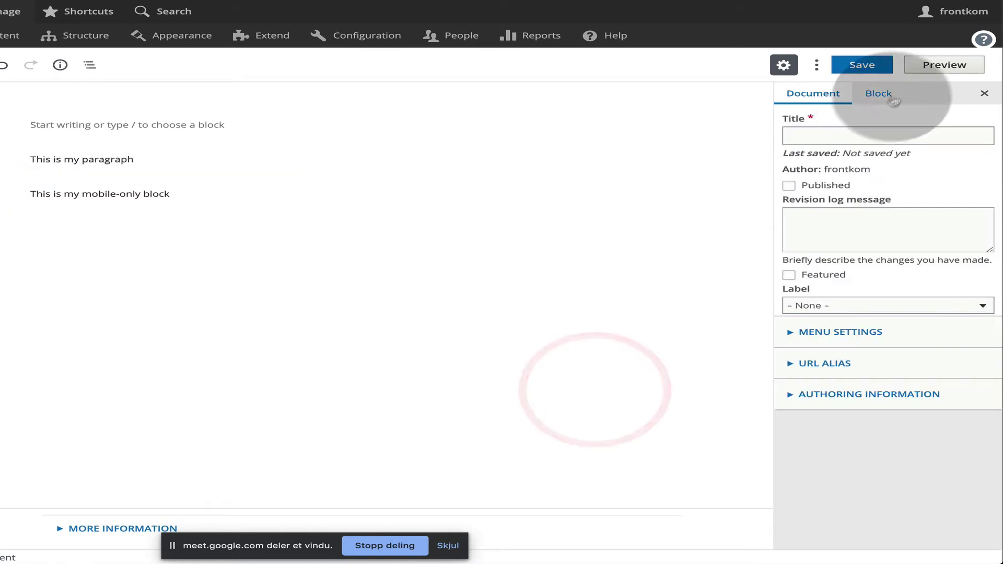
Step: Check the published test article at mobile and full desktop window widths, and accept its cookie notice
click(929, 66)
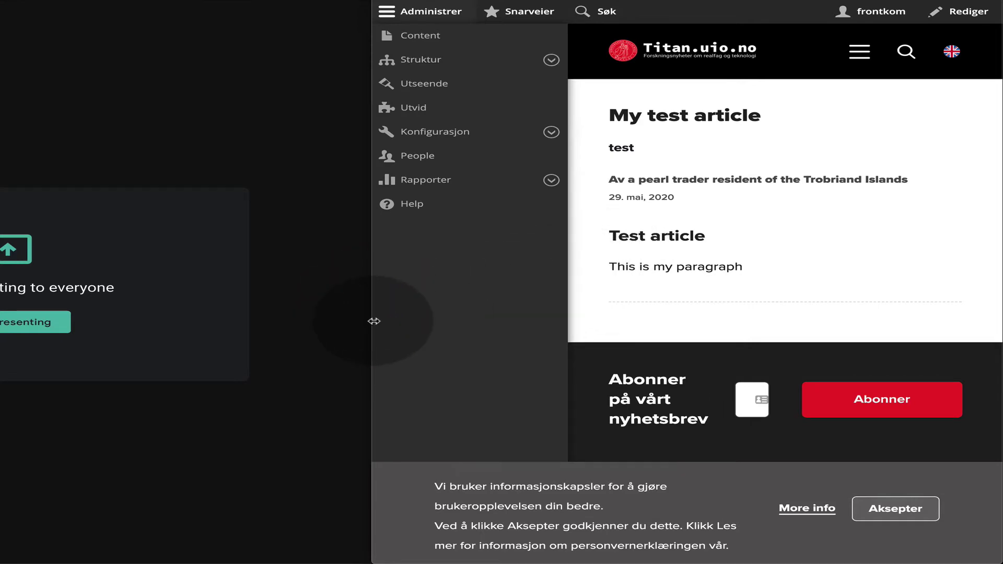
drag(374, 321, 465, 323)
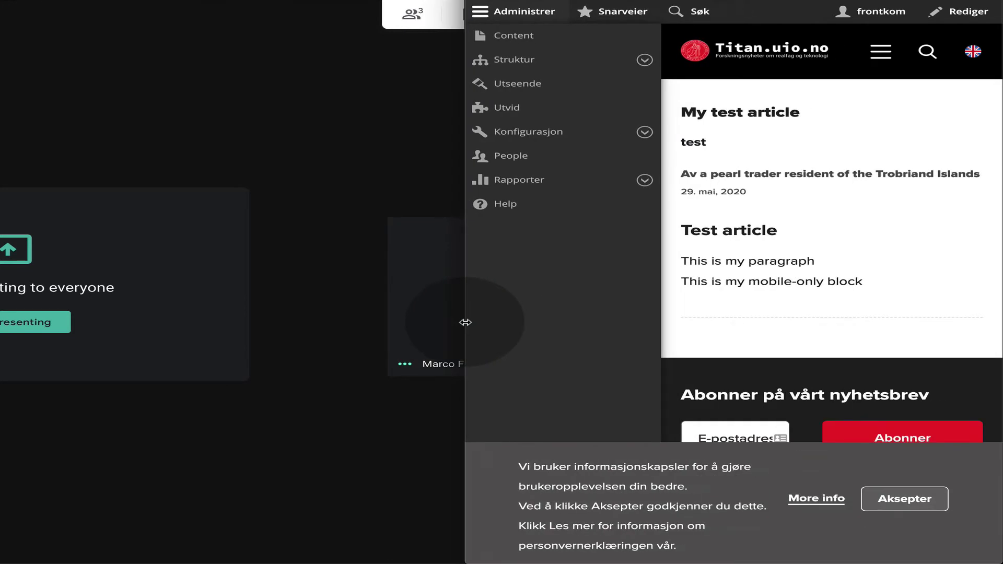
drag(465, 322, 1, 335)
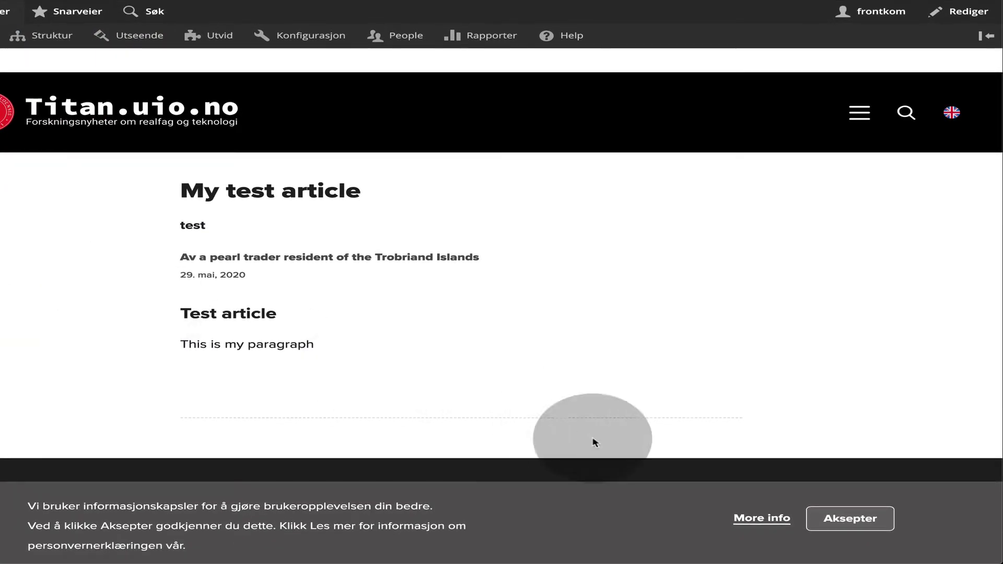
click(843, 523)
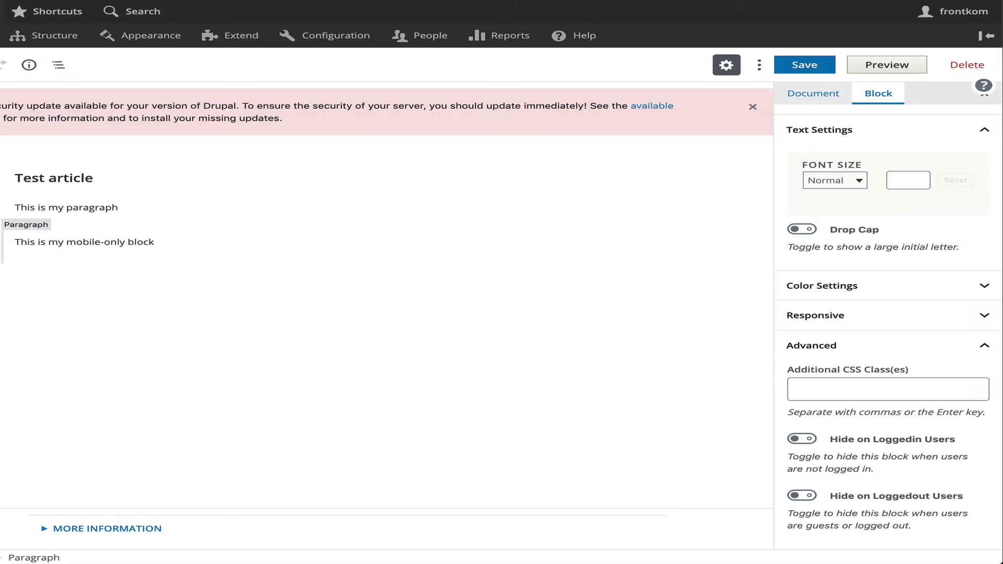
Step: Add a paragraph below the mobile-only block with the text "This is only for logged in users"
key(Return)
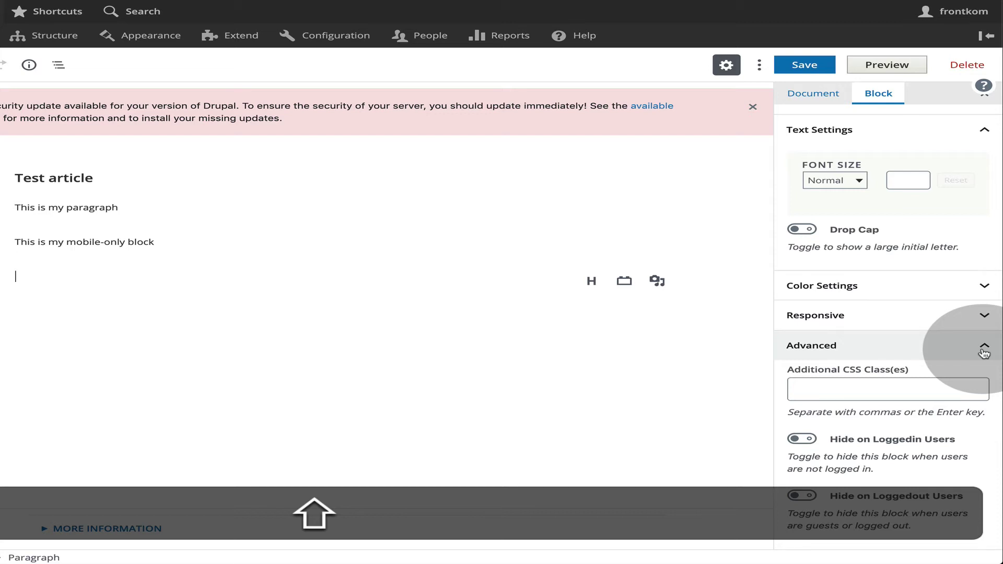
text(This is only for logged in users)
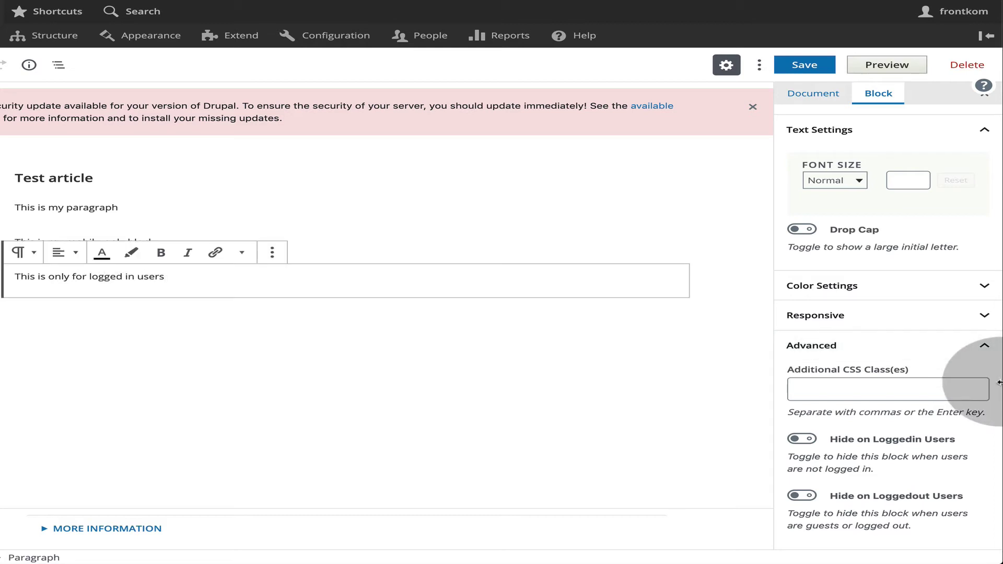
click(84, 272)
triple_click(84, 272)
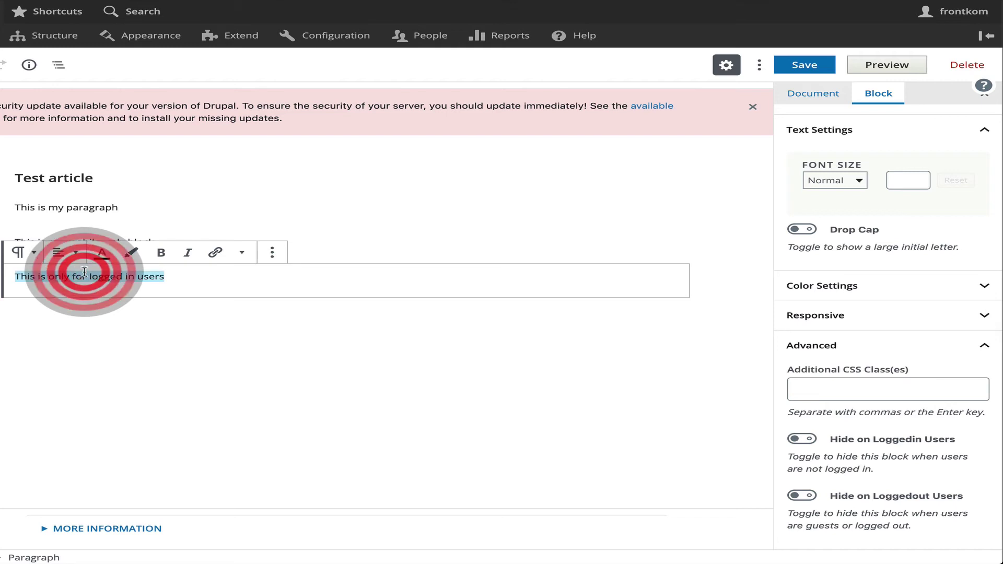
click(650, 448)
click(181, 275)
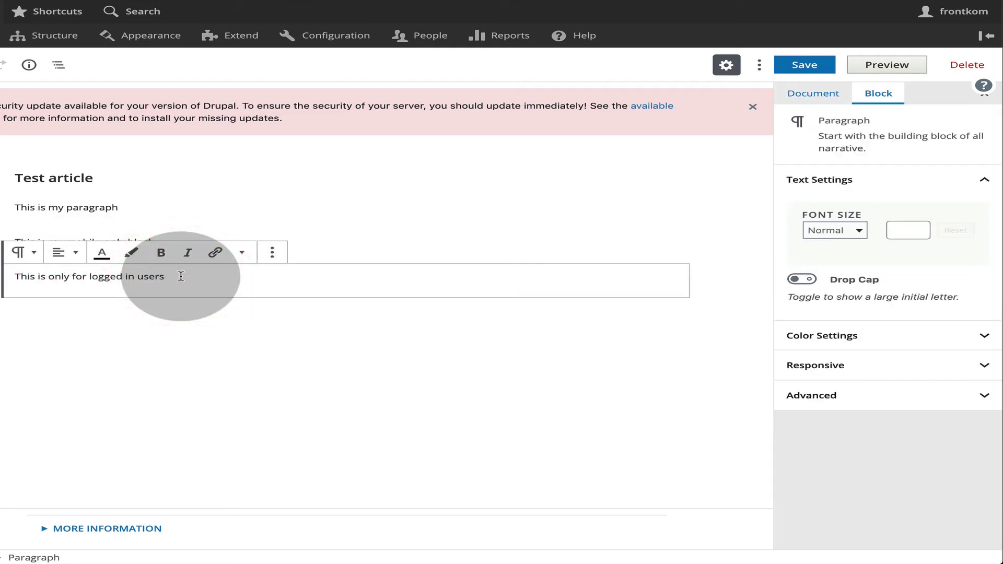
Step: Dismiss the security update notice and turn on Block Guide Lines for the editor
click(752, 107)
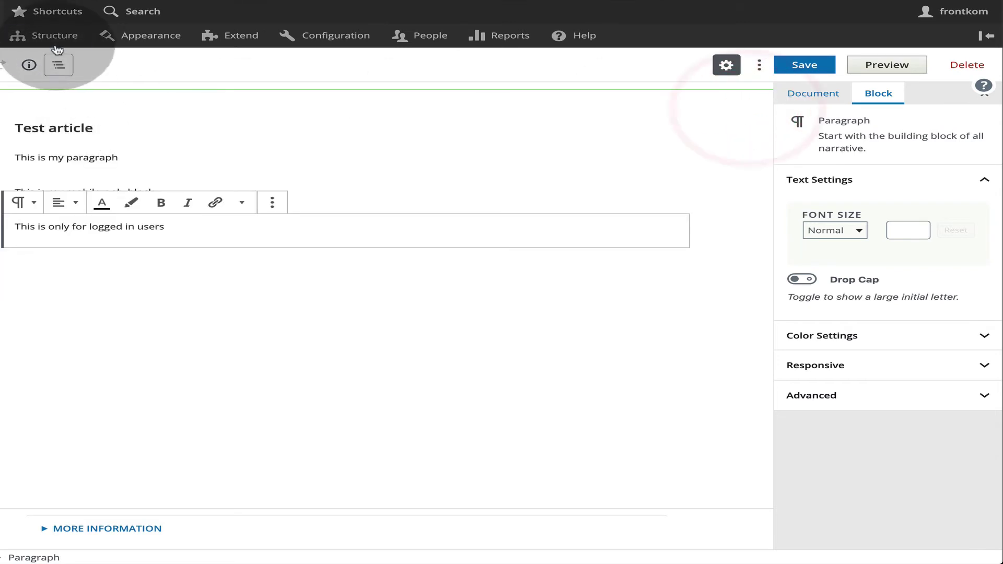
click(760, 65)
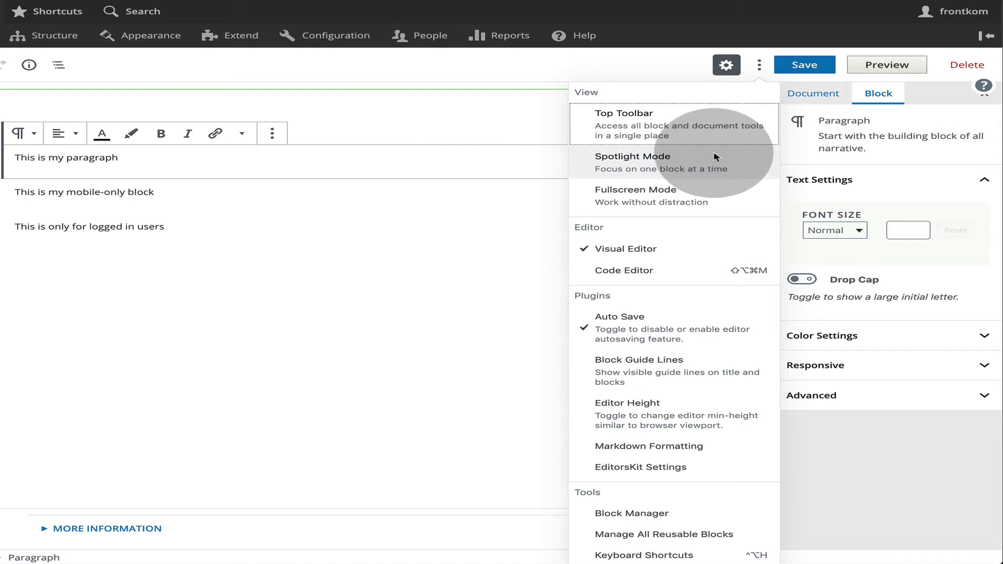
click(691, 377)
Step: Add a paragraph reading "Another paragraph" below the logged-in users block
click(242, 231)
key(Return)
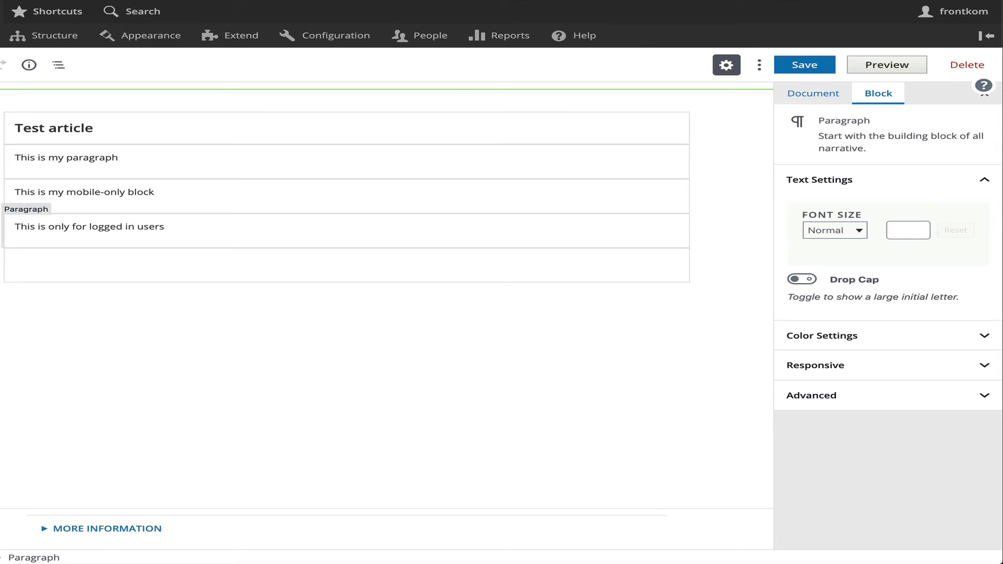
text(Another paragraph)
Step: Look up the editor's Markdown formatting shortcuts and close the list
click(759, 65)
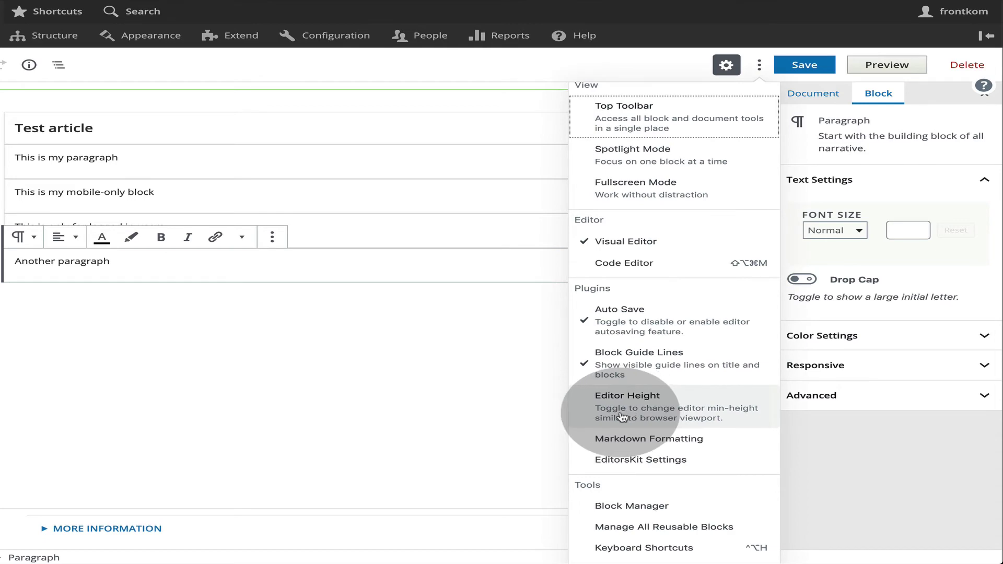
click(626, 444)
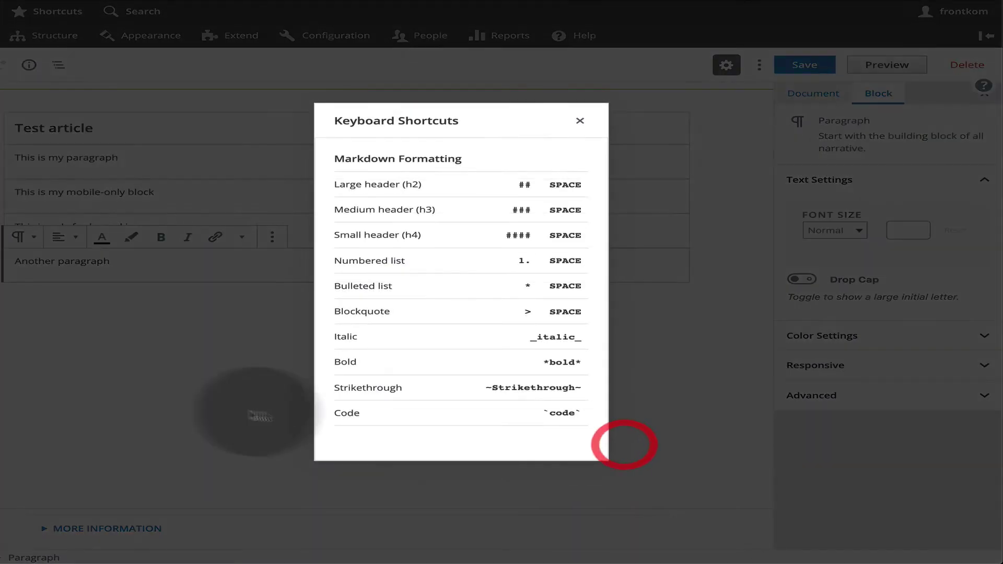
click(311, 418)
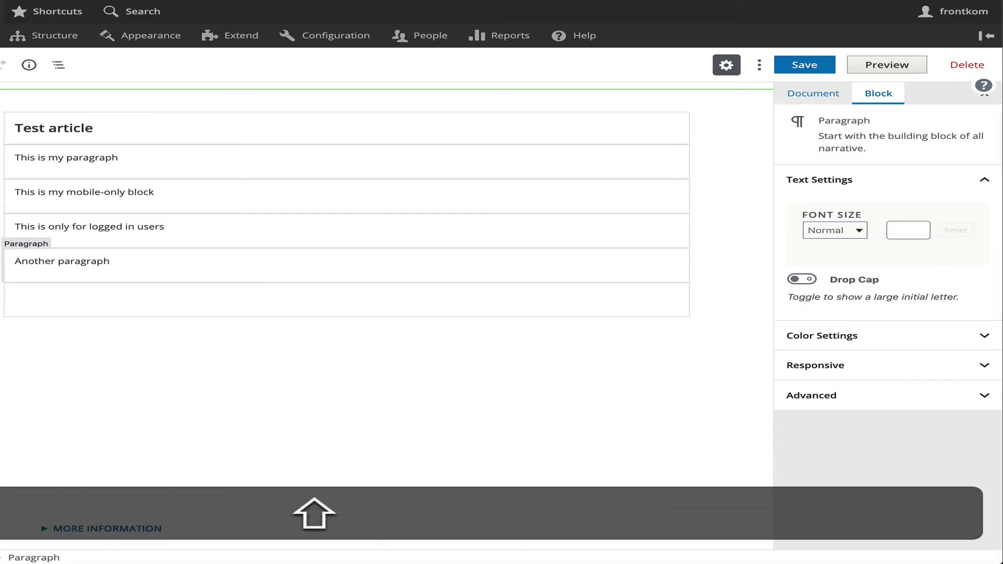
Step: Add a paragraph reading "Out of the box" below "Another paragraph", making "box" bold with Markdown syntax
text(Out of the )
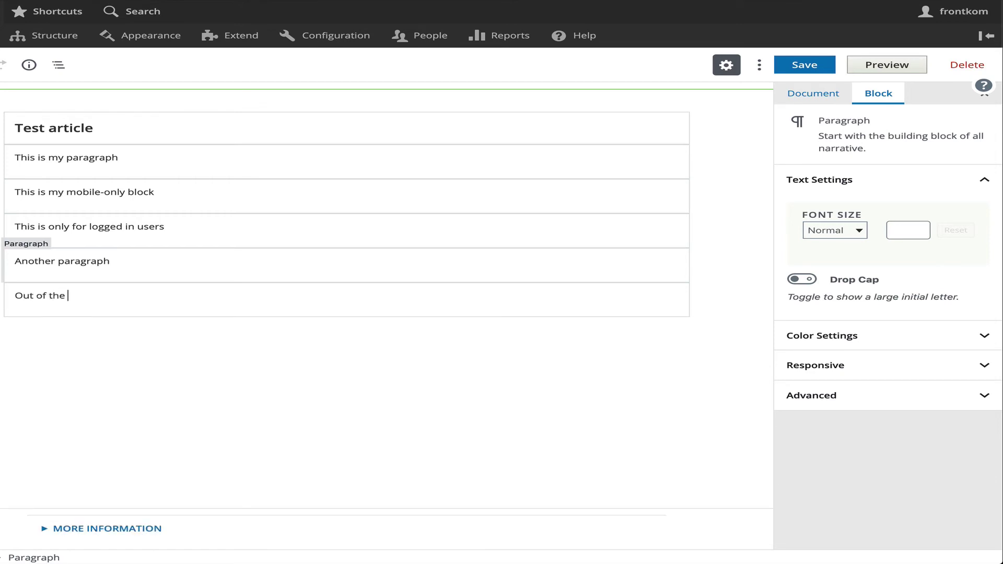
text(**b)
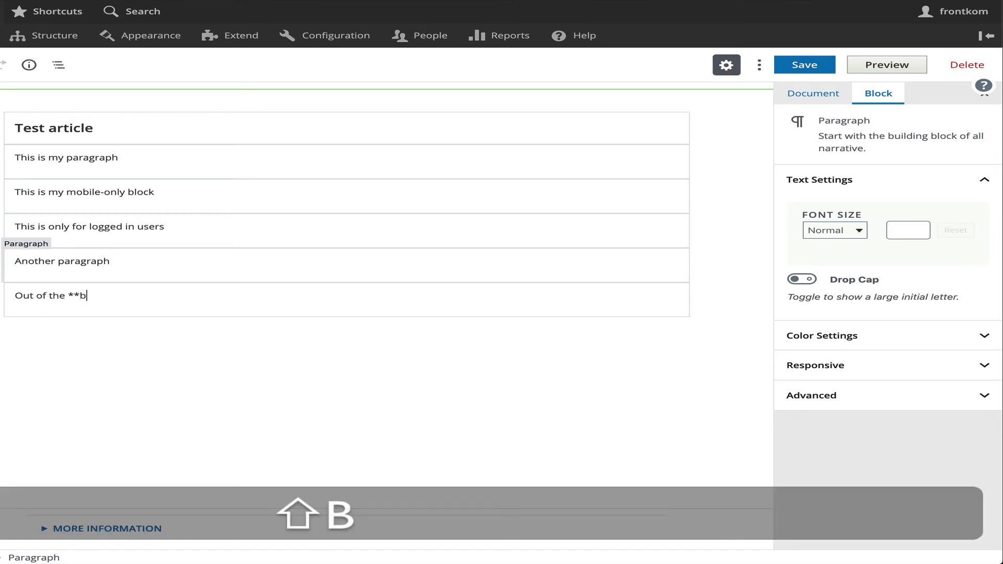
text(ox**)
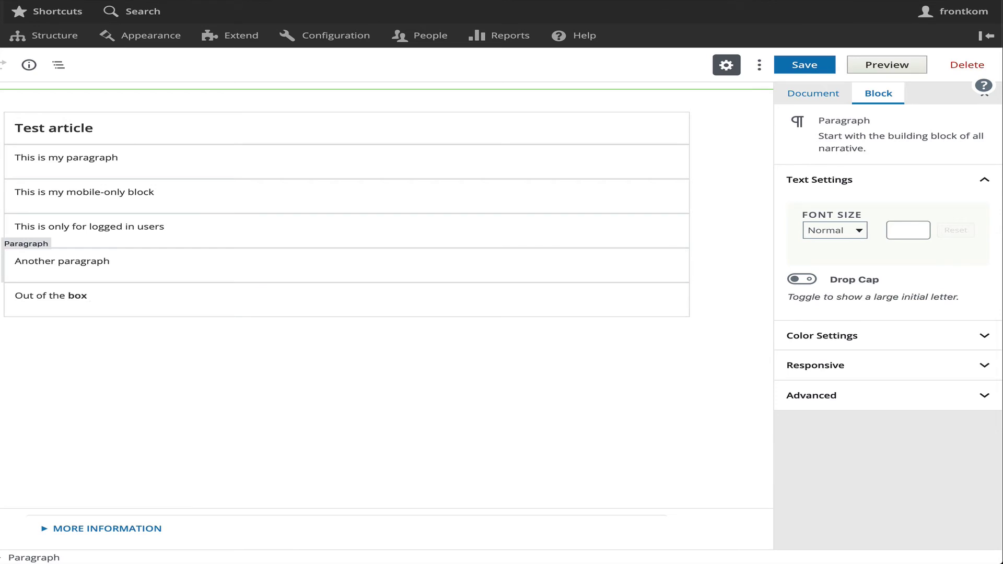
Step: Use Markdown to add an h2 heading "Header" and a paragraph "This is italic text" with "italic" in italics
key(Return)
text(## Header)
key(Return)
text(This is _itall)
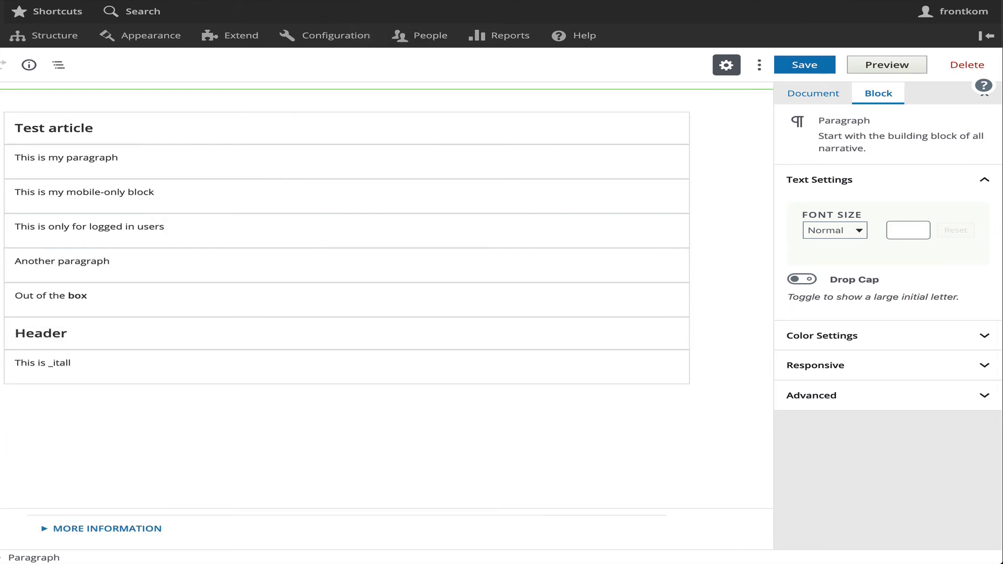
text(alic_ text)
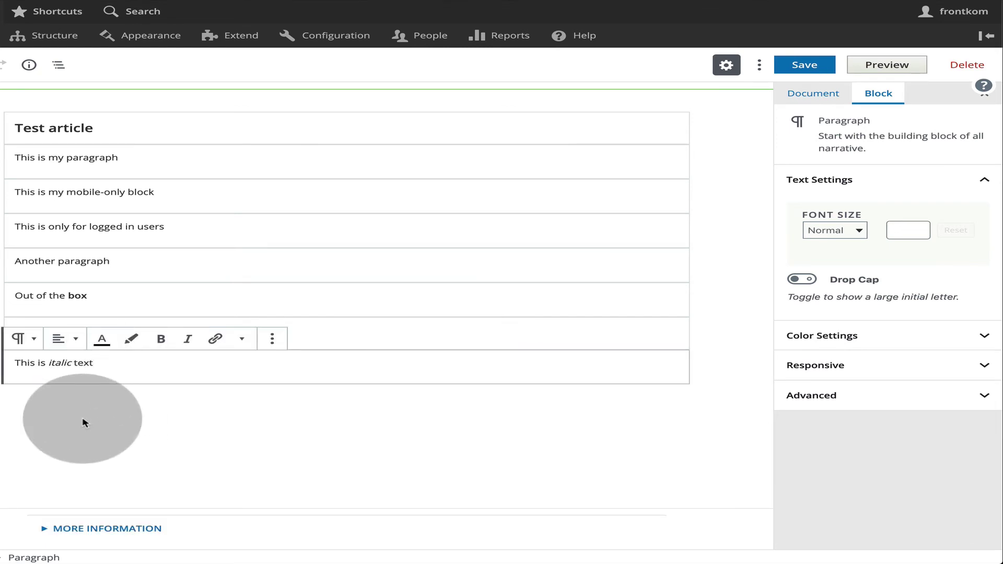
Step: Expand the article's authoring information for viewing and collapse it again
click(41, 351)
click(112, 437)
click(822, 461)
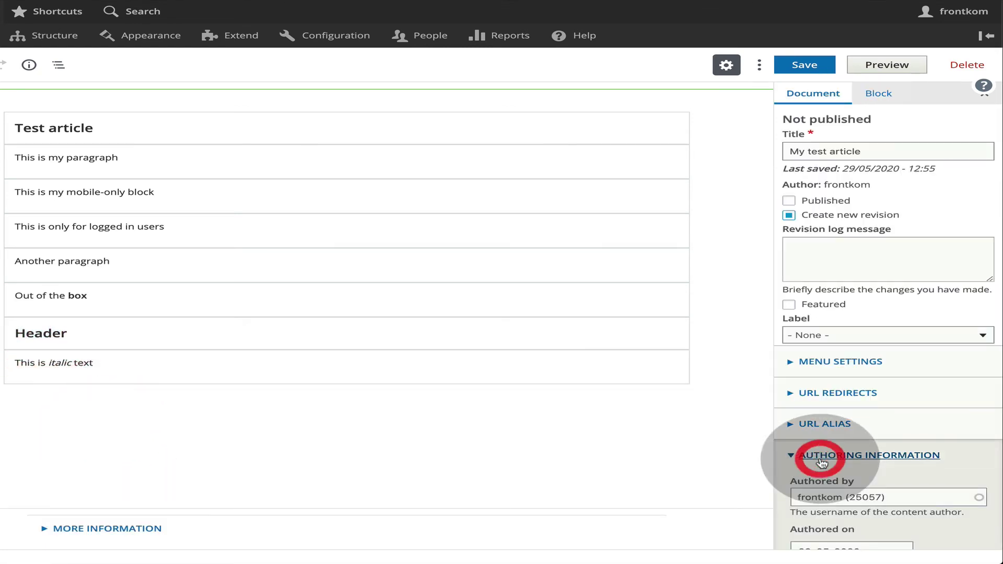
click(821, 460)
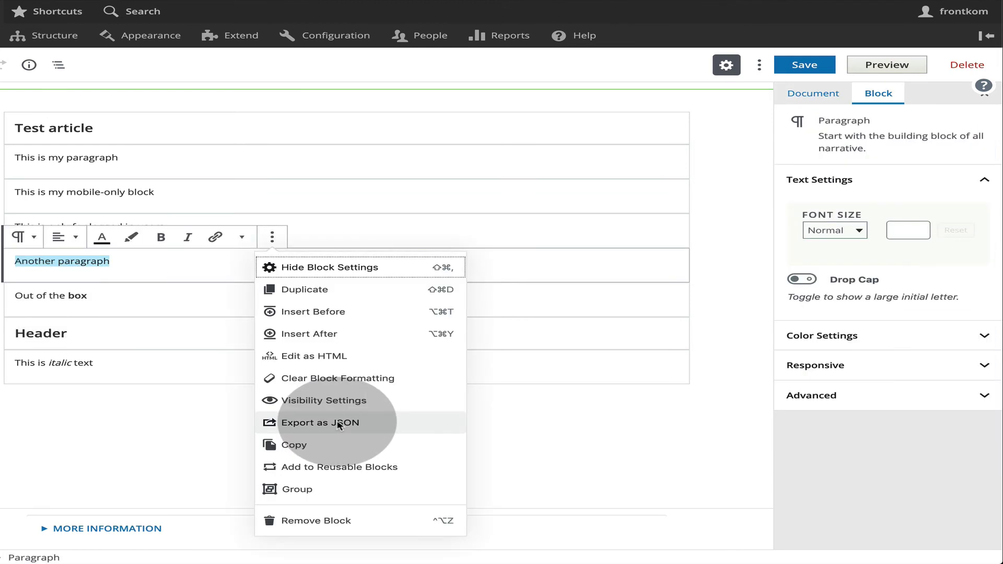
Step: Export the "Another paragraph" block as JSON and open the block options of the mobile-only paragraph
click(336, 420)
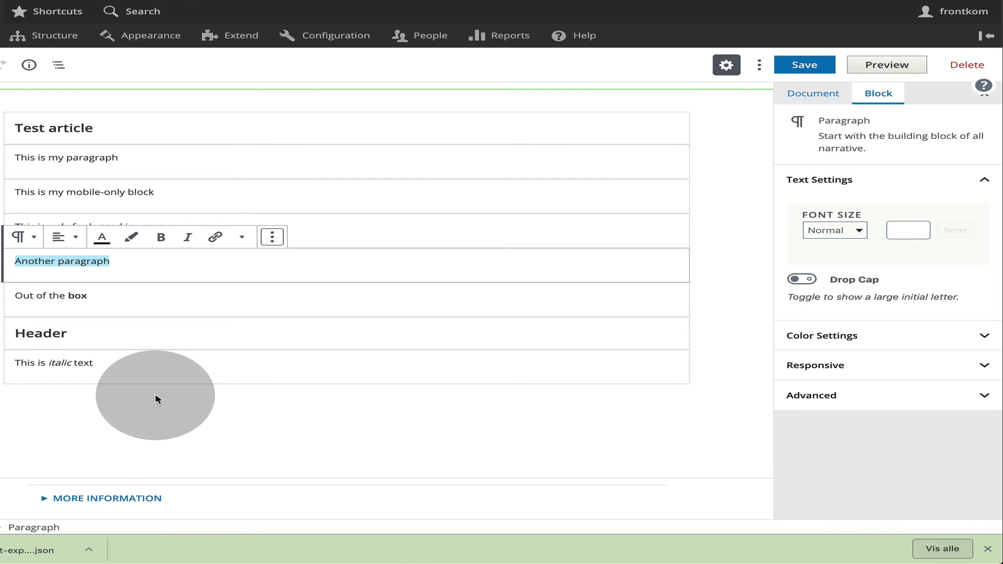
click(157, 399)
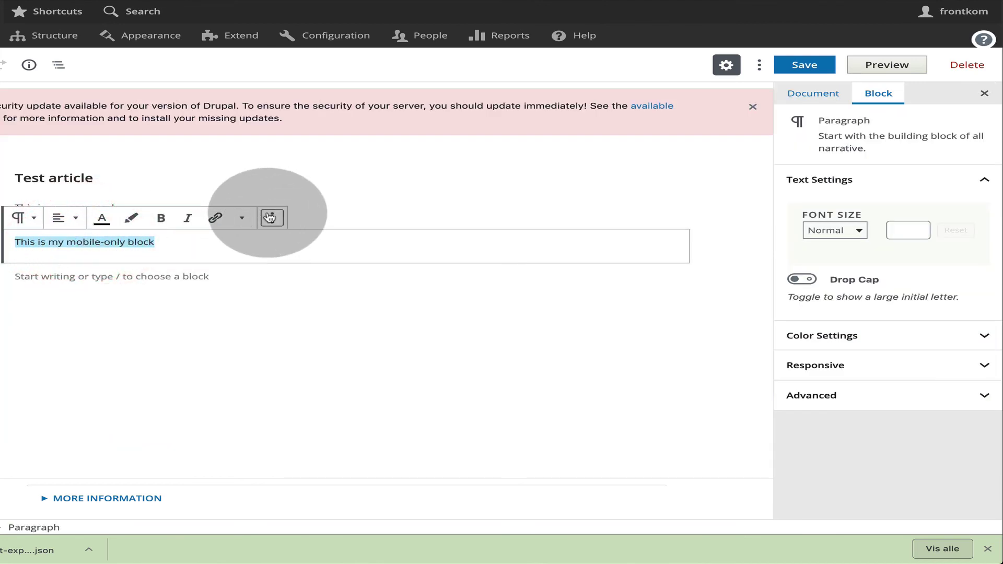
click(268, 216)
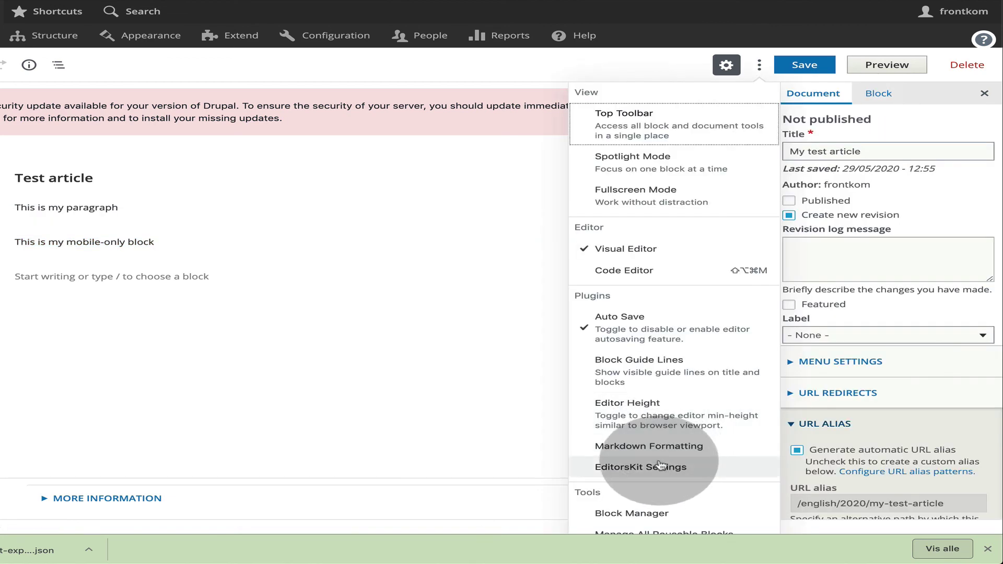
Step: Check the EditorsKit Settings for available features and close the dialog
click(661, 466)
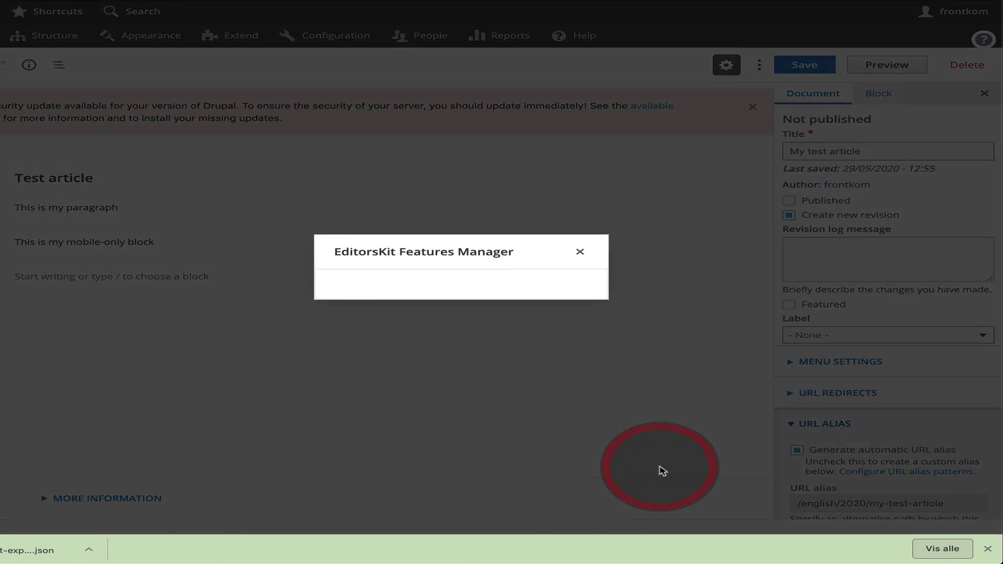
triple_click(418, 252)
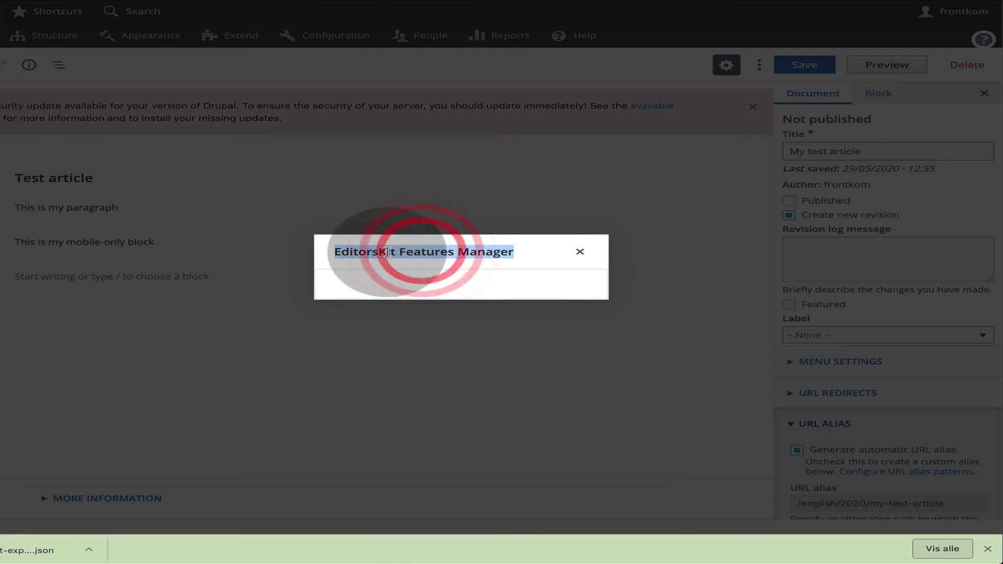
click(579, 254)
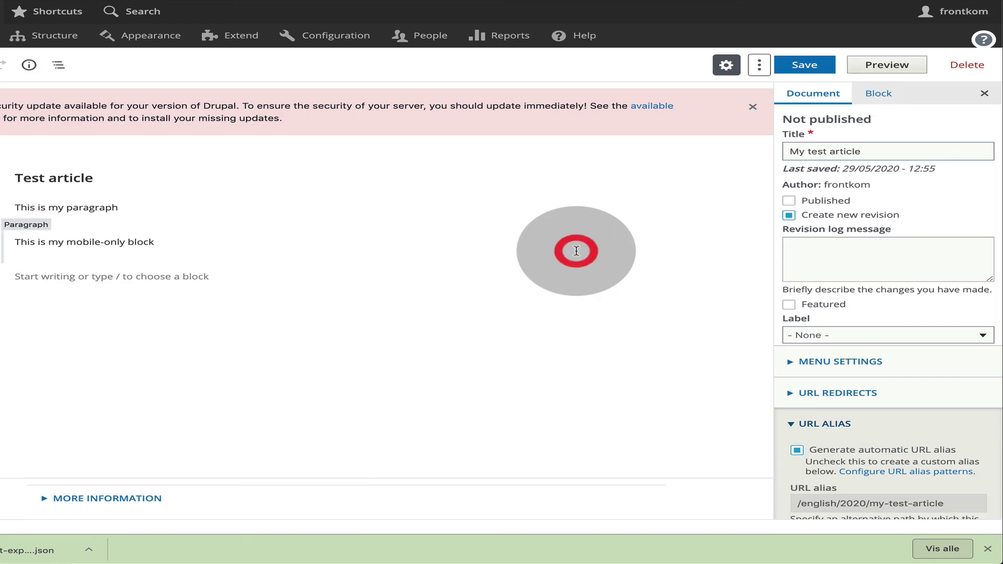
Step: Dismiss the security update notice and bring up the Block Manager entry among the editor's tools and options
click(756, 105)
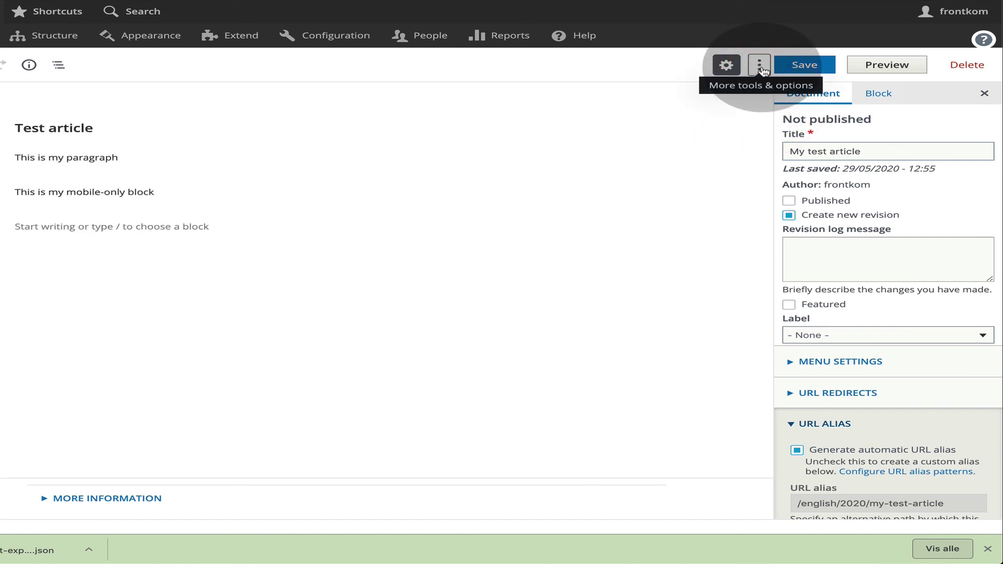
click(759, 66)
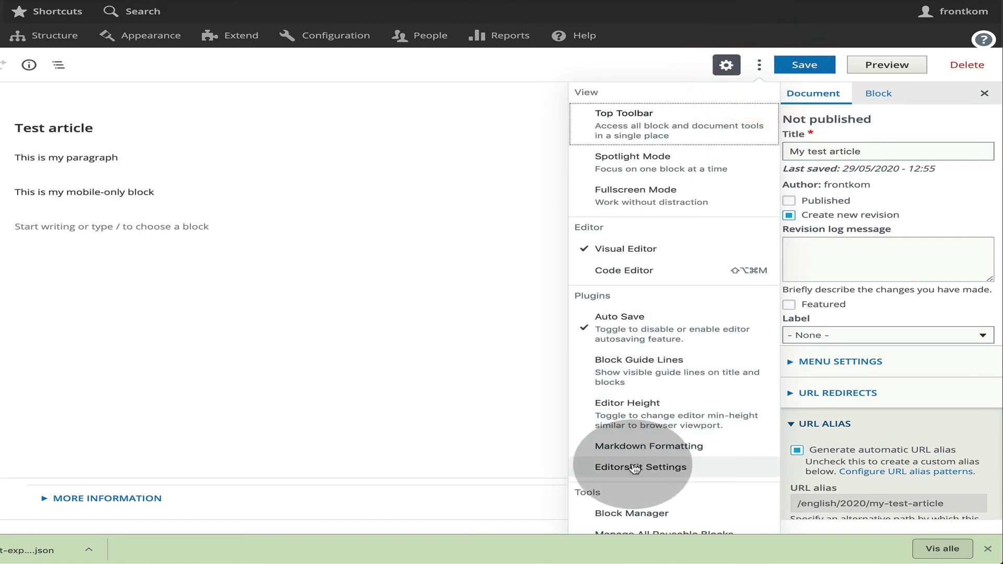
scroll(634, 469, down, 1)
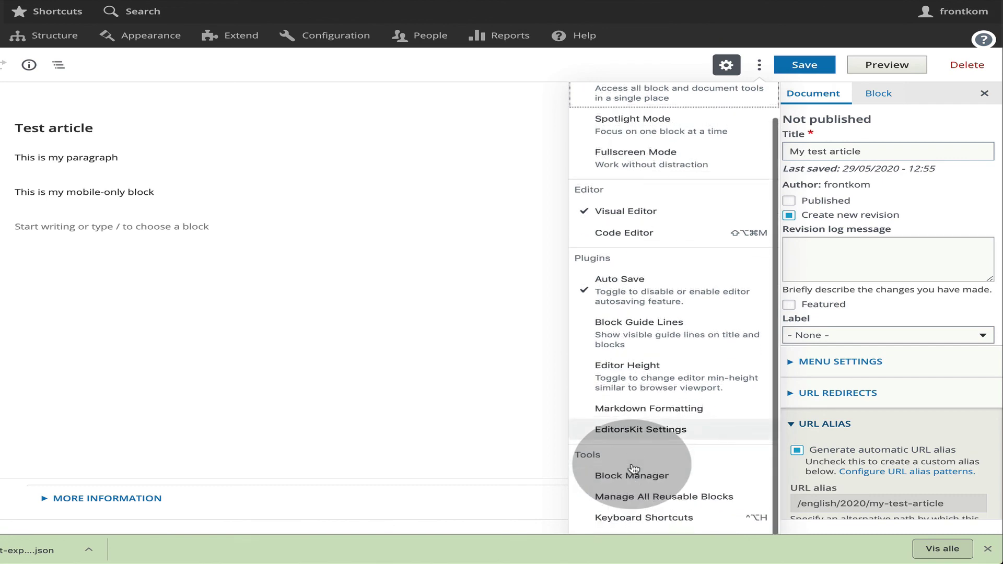